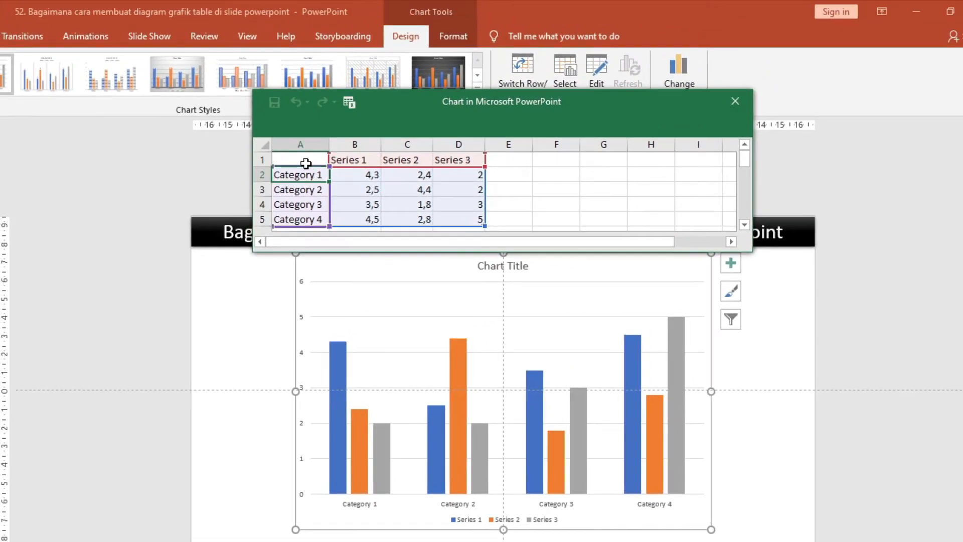
Step: Enlarge the chart data window in height and width to make room for a larger table
click(327, 56)
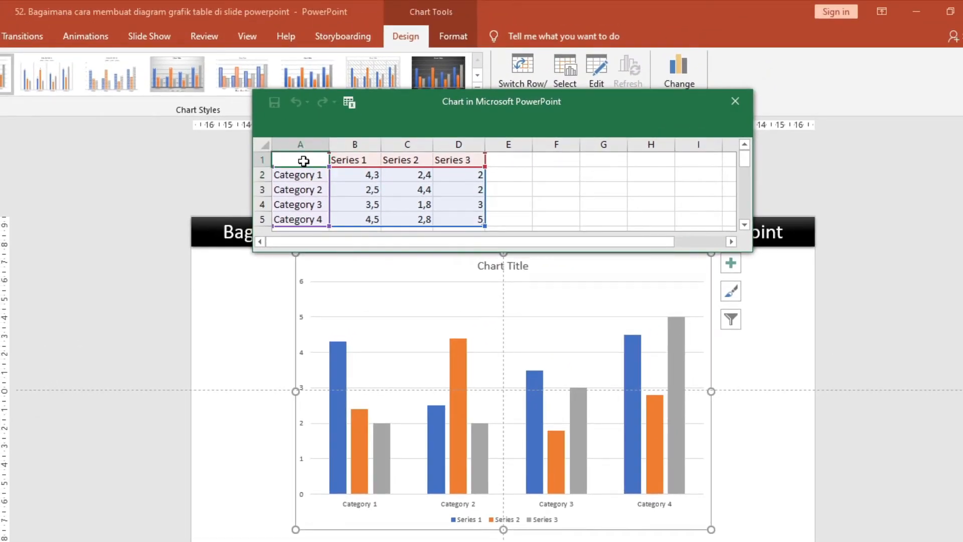
click(316, 197)
click(305, 160)
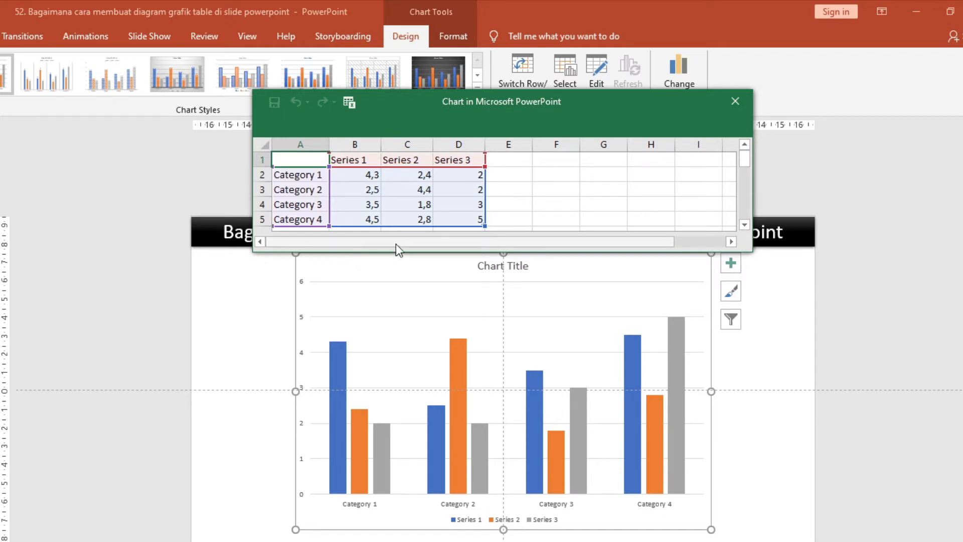
drag(478, 254, 484, 477)
drag(752, 312, 950, 308)
Step: Paste the copied fruit table into the chart data sheet starting at cell A1, matching the destination formatting
click(294, 162)
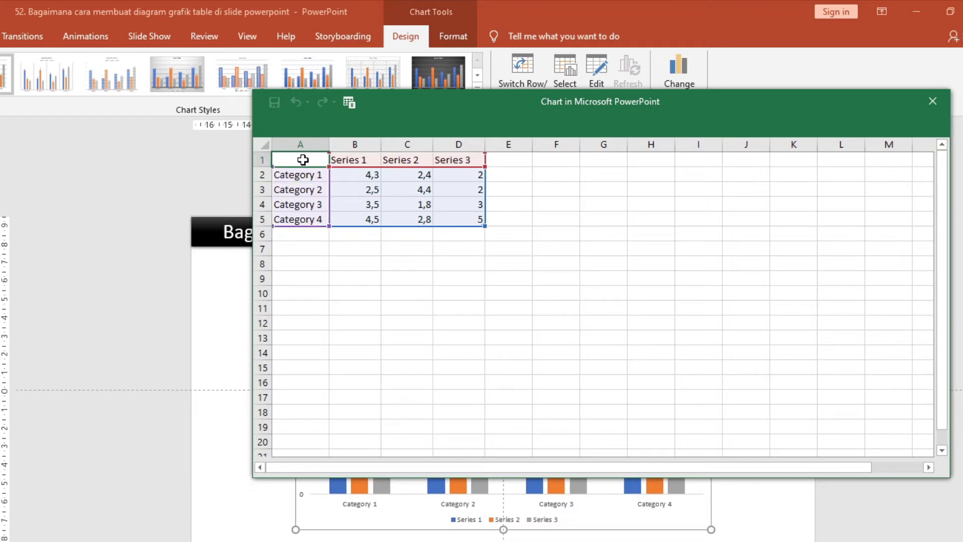
click(310, 265)
click(301, 157)
right_click(301, 157)
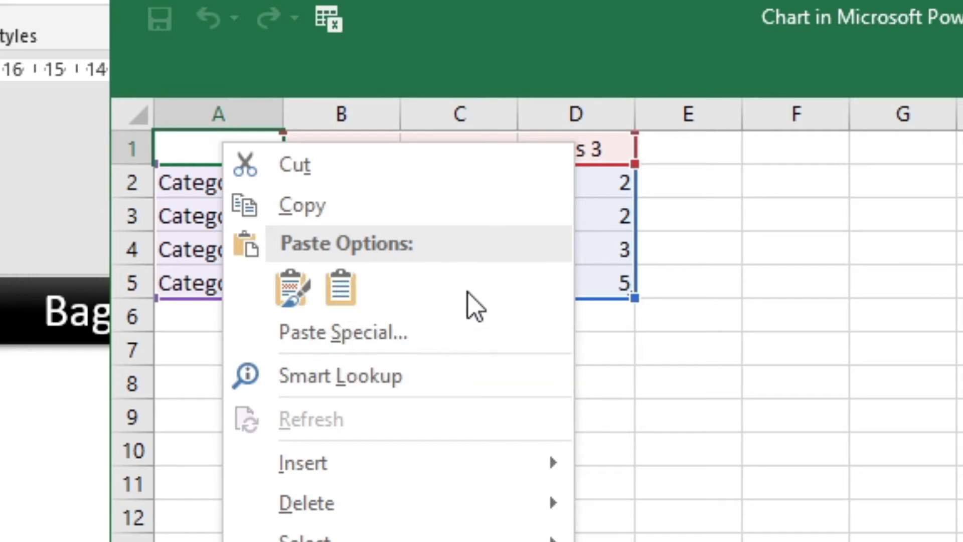
click(342, 292)
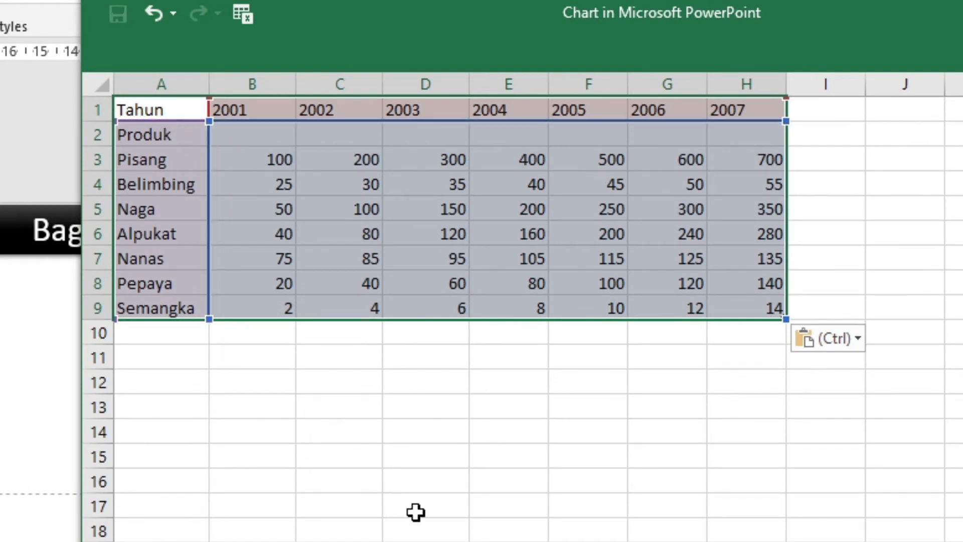
Step: Delete the Produk row (row 2) from the chart data sheet
click(267, 376)
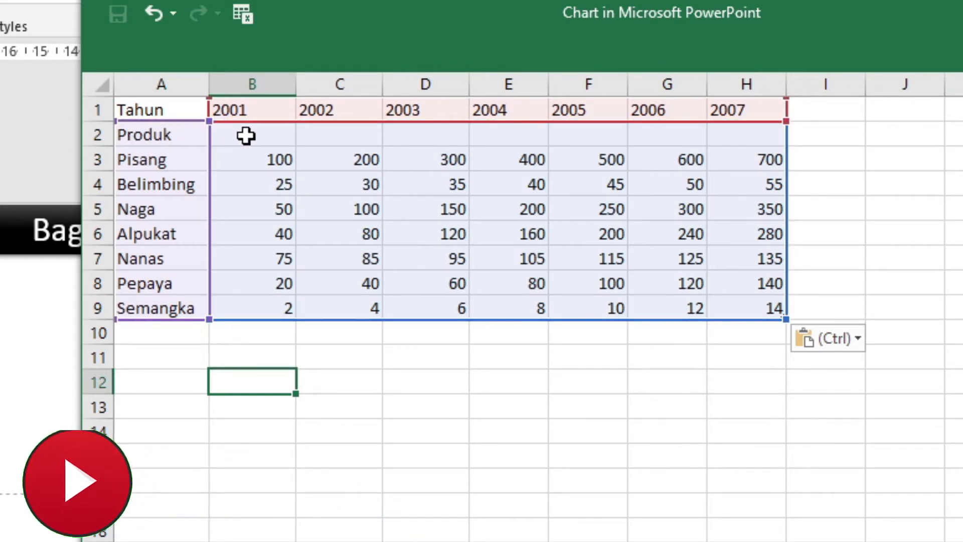
click(173, 133)
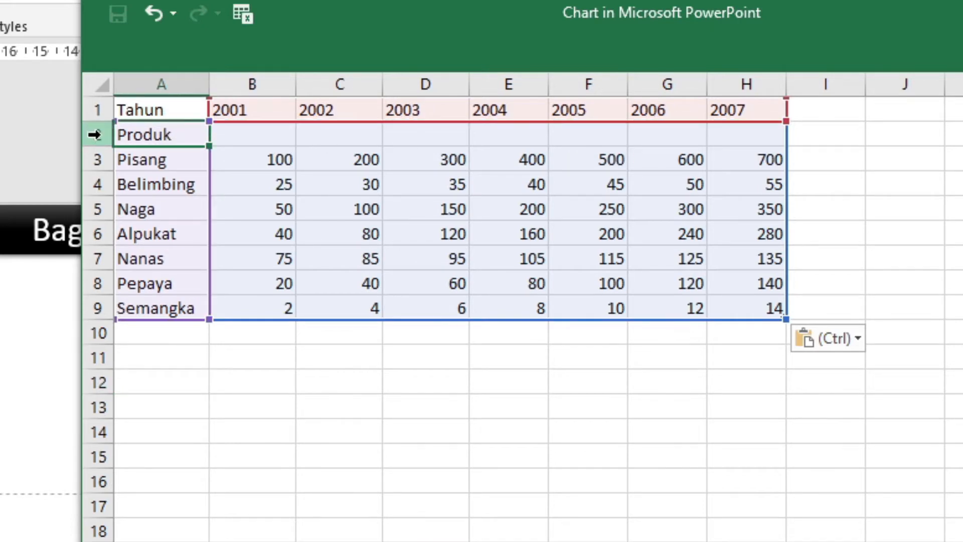
click(251, 405)
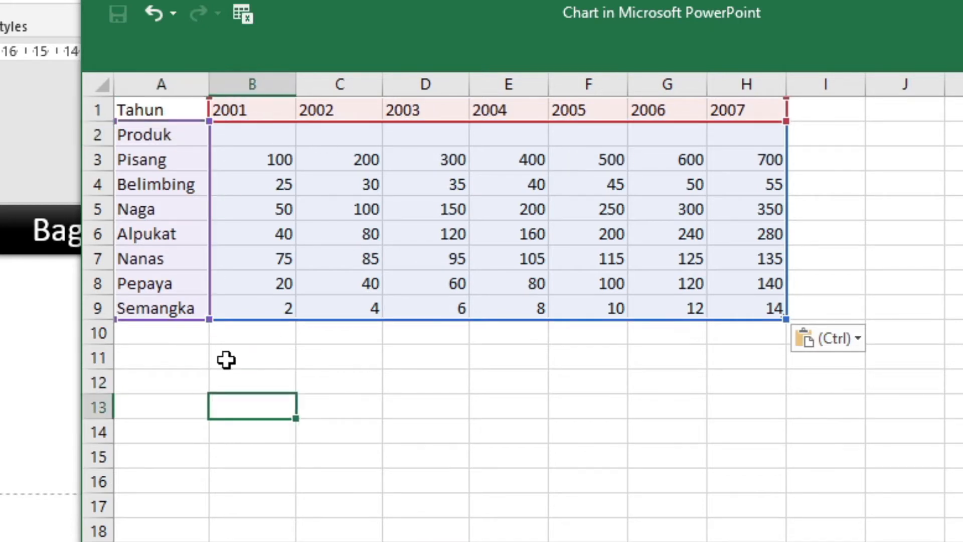
click(89, 135)
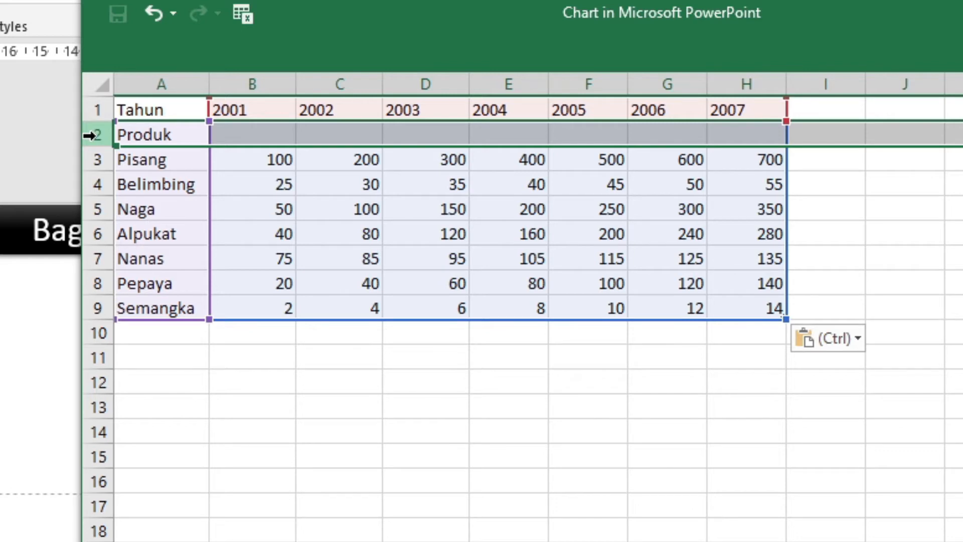
right_click(93, 136)
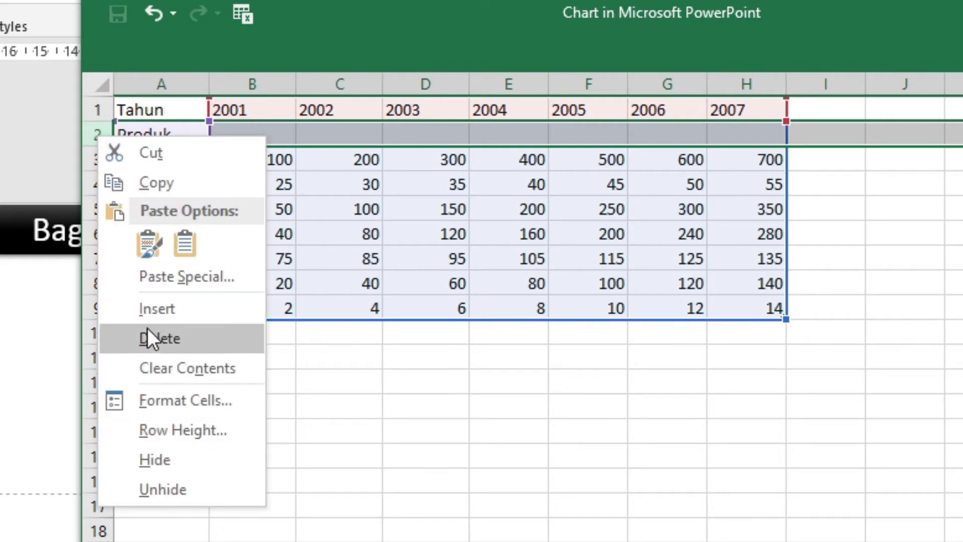
click(209, 338)
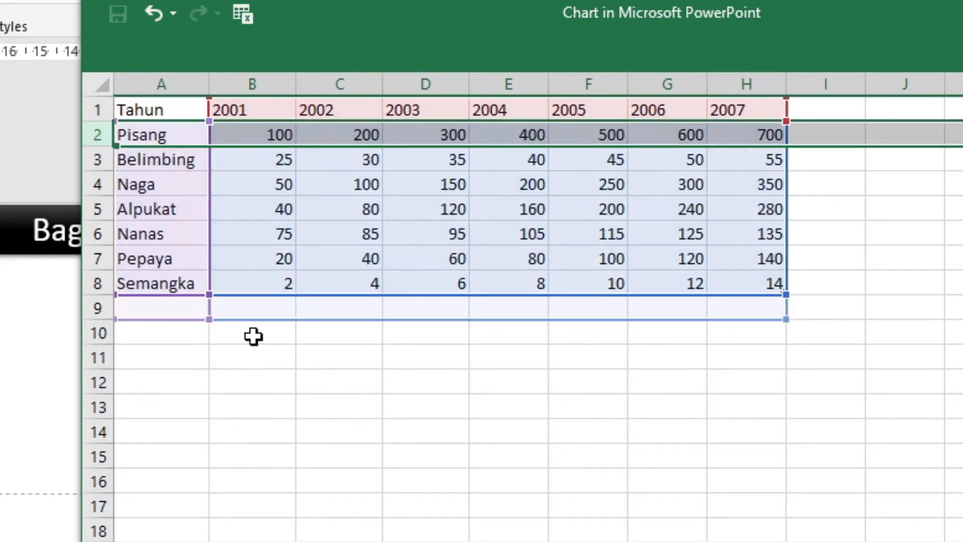
click(317, 357)
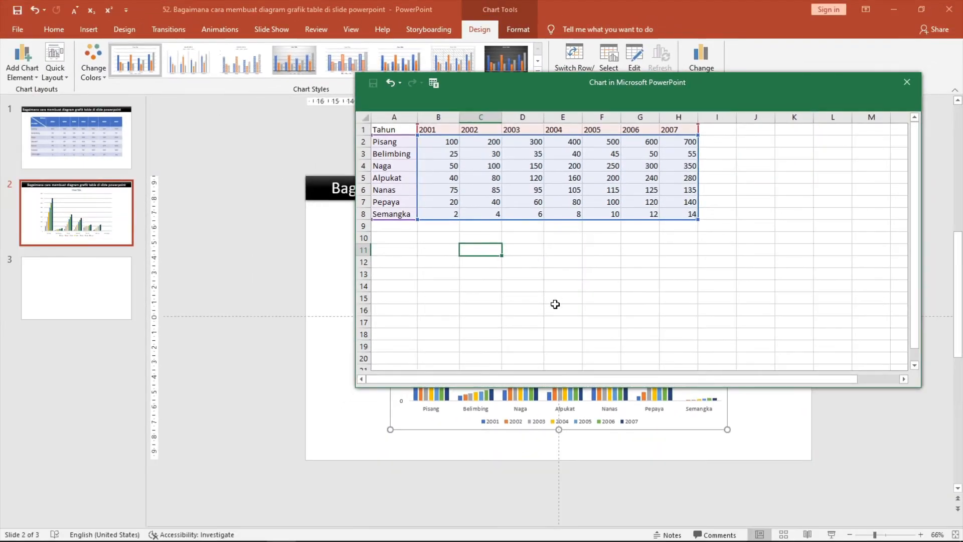
Step: Move and shorten the chart data window to uncover the chart, close it and return to the slide
click(497, 455)
drag(659, 82, 490, 11)
drag(586, 316, 577, 217)
drag(653, 19, 655, 58)
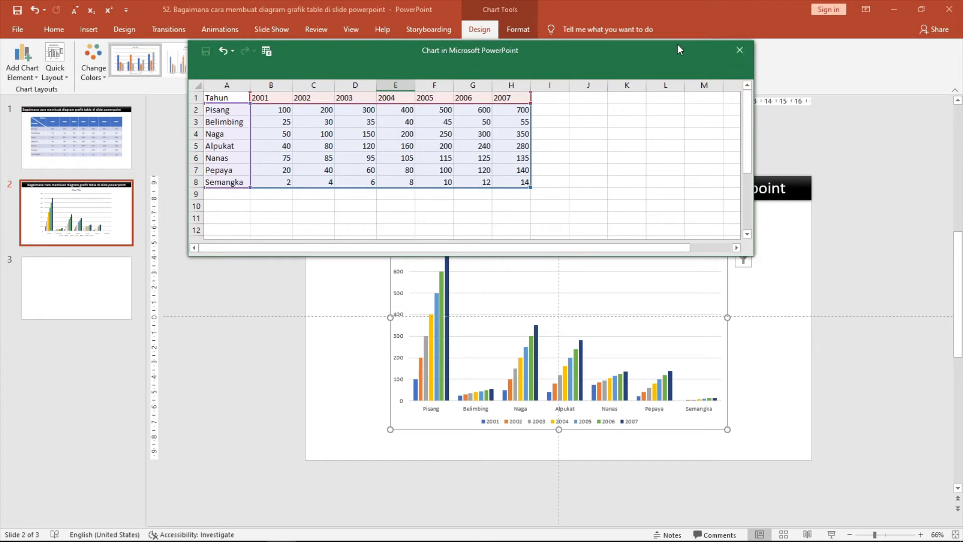
click(738, 50)
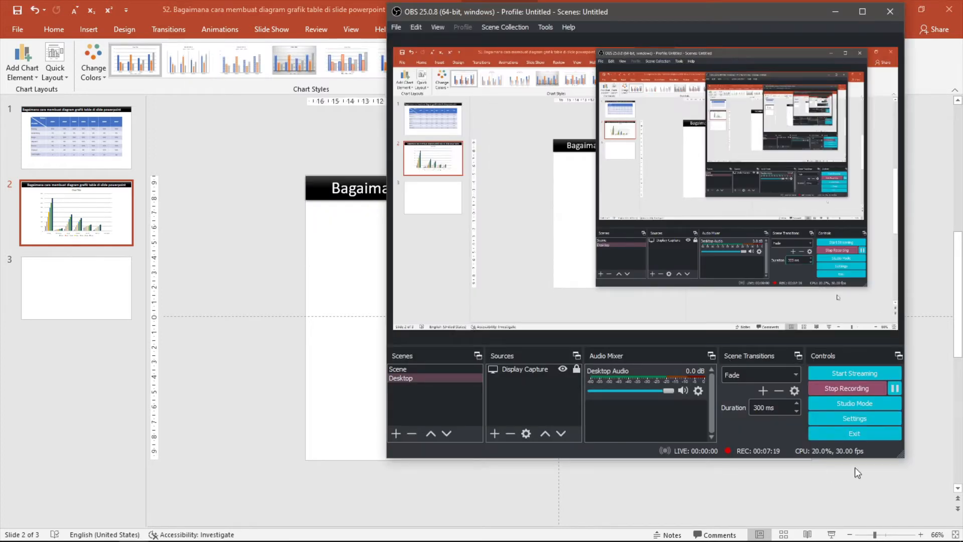
click(253, 4)
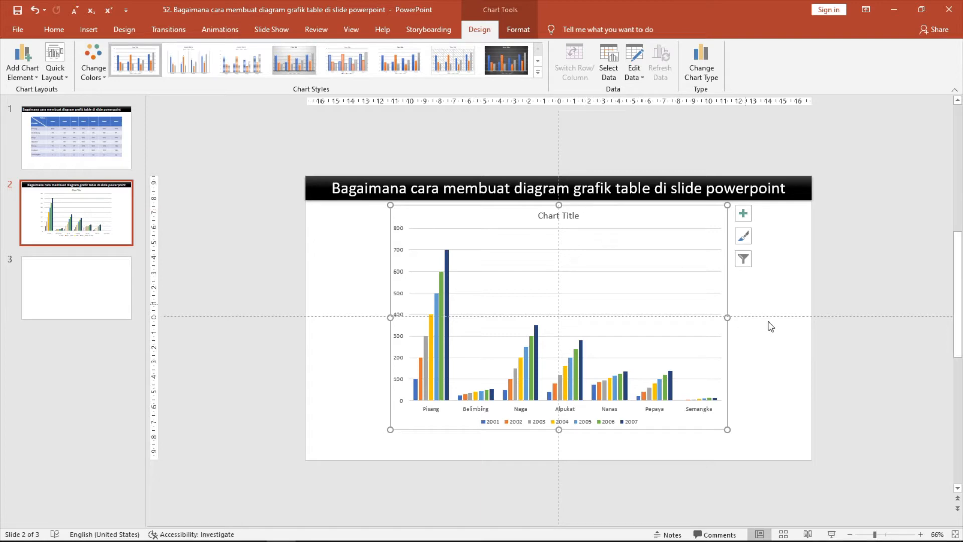
Step: Stretch the chart to the full slide width and down to the slide's lower edge
drag(728, 318, 812, 318)
drag(389, 317, 309, 319)
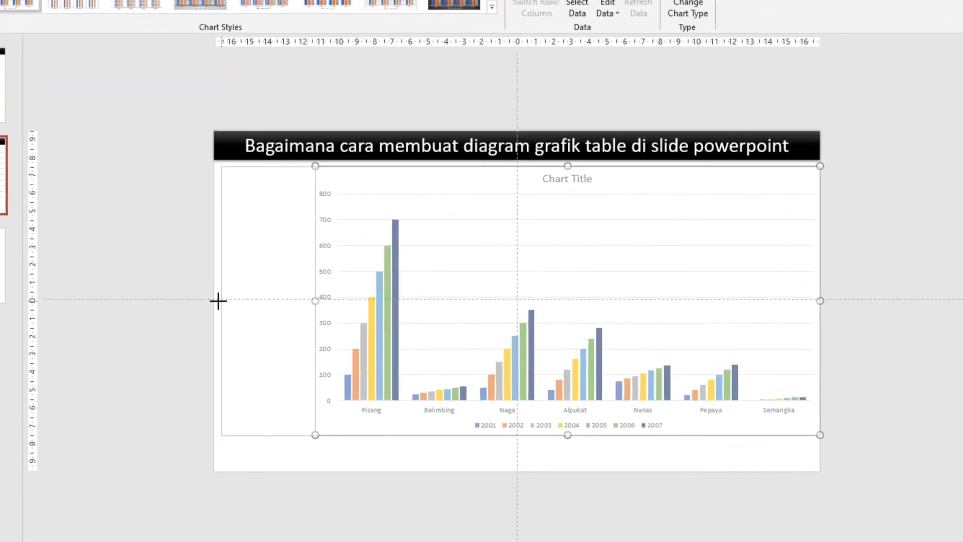
drag(218, 301, 221, 302)
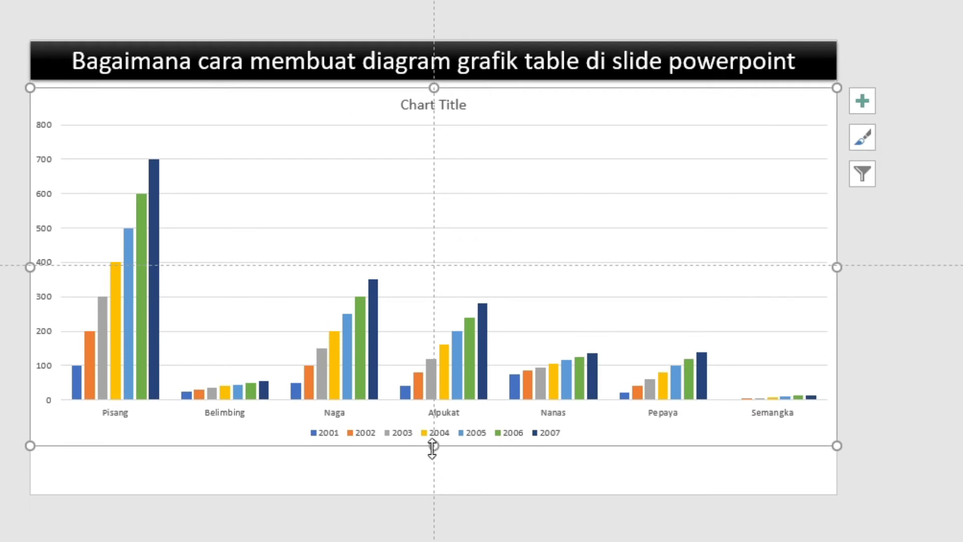
drag(433, 448, 432, 493)
Step: Narrow the chart's plot area from both sides, leaving margins inside the chart frame
click(457, 223)
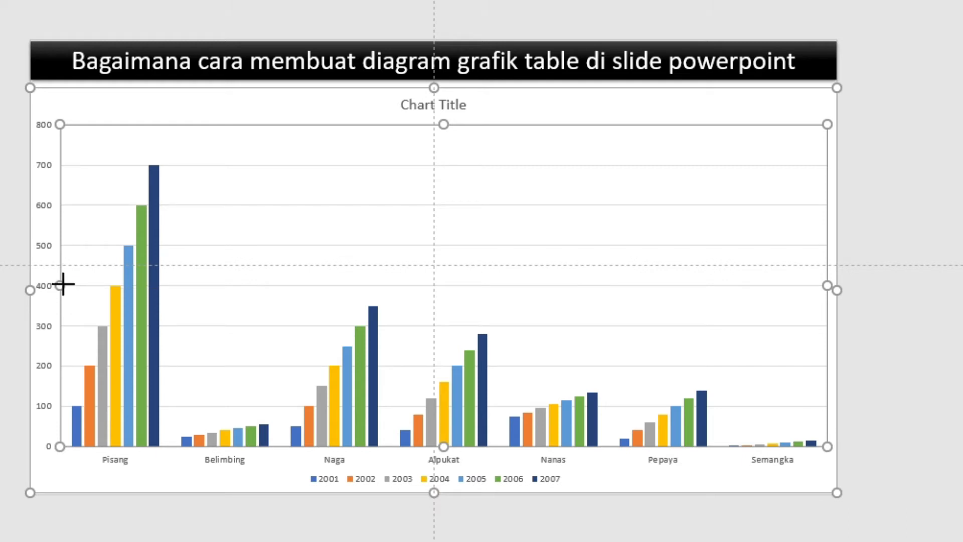
click(41, 264)
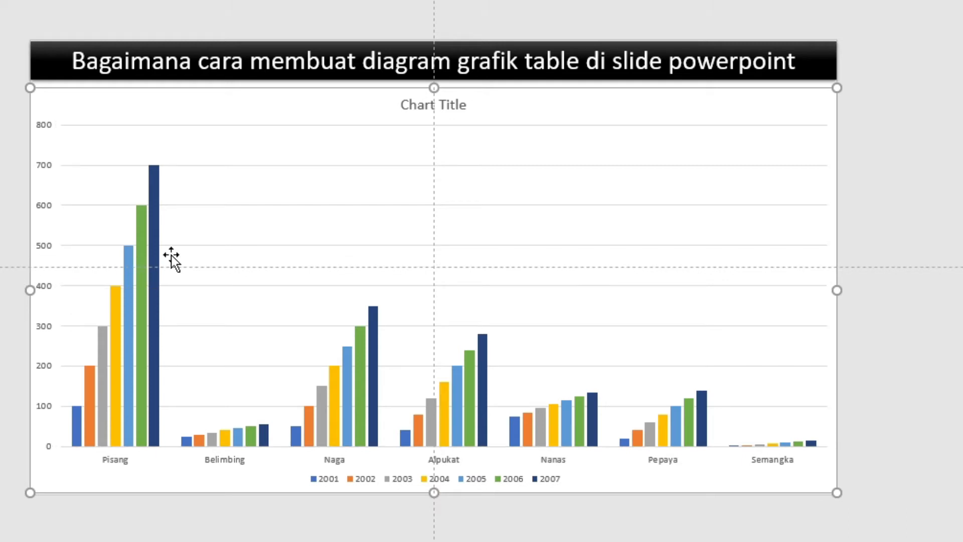
click(199, 212)
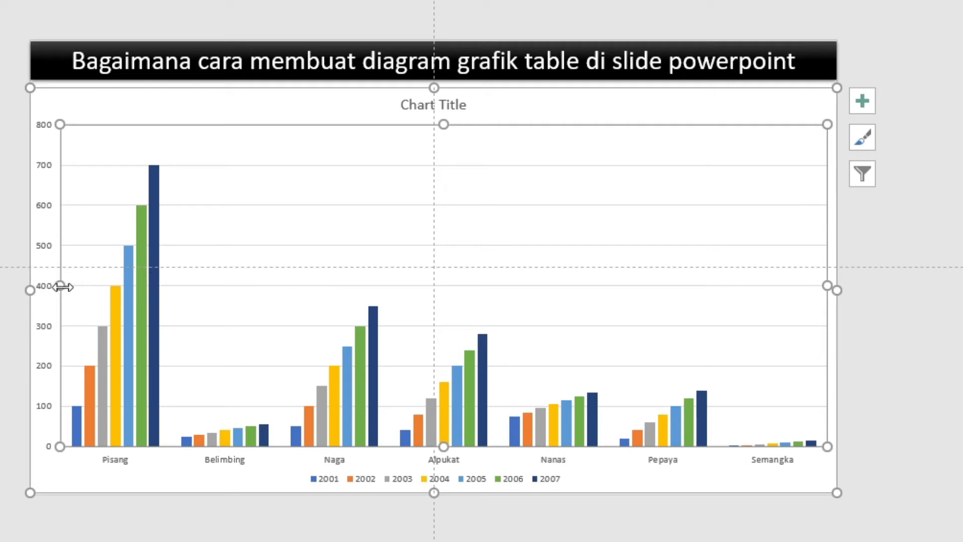
drag(63, 285, 94, 285)
drag(826, 282, 790, 282)
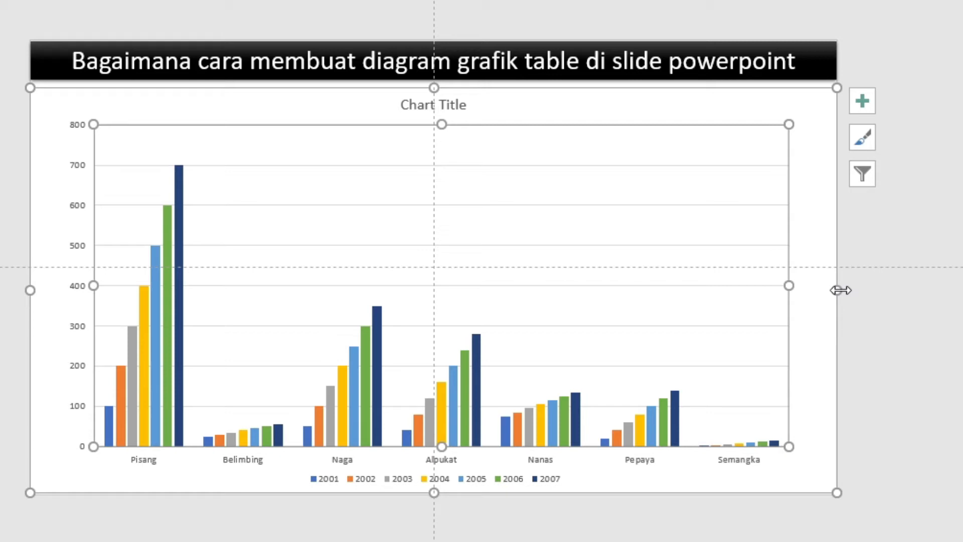
mouse_move(837, 290)
mouse_down()
mouse_move(786, 288)
mouse_move(837, 290)
mouse_up()
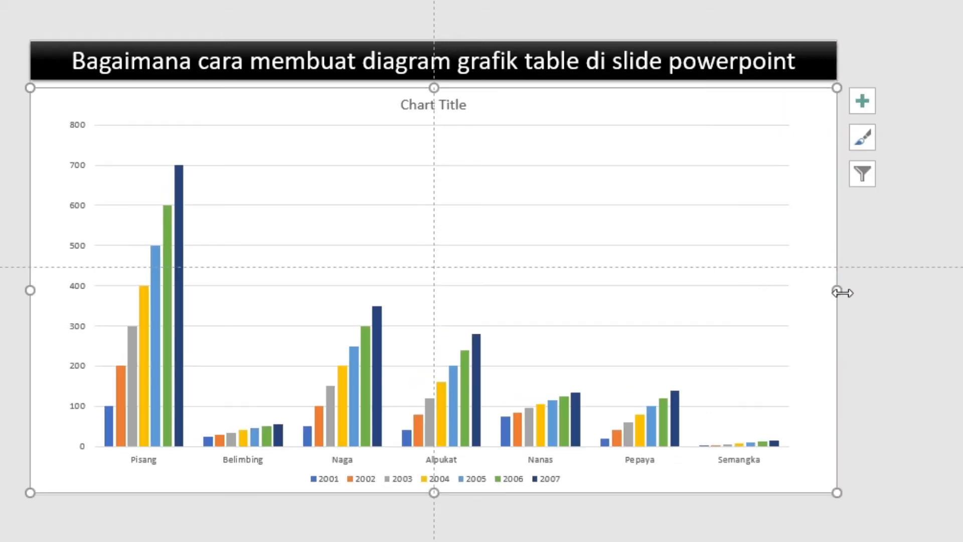
Step: Shrink the plot area further on all four sides, leaving space below the chart title and above the legend
click(730, 285)
click(261, 233)
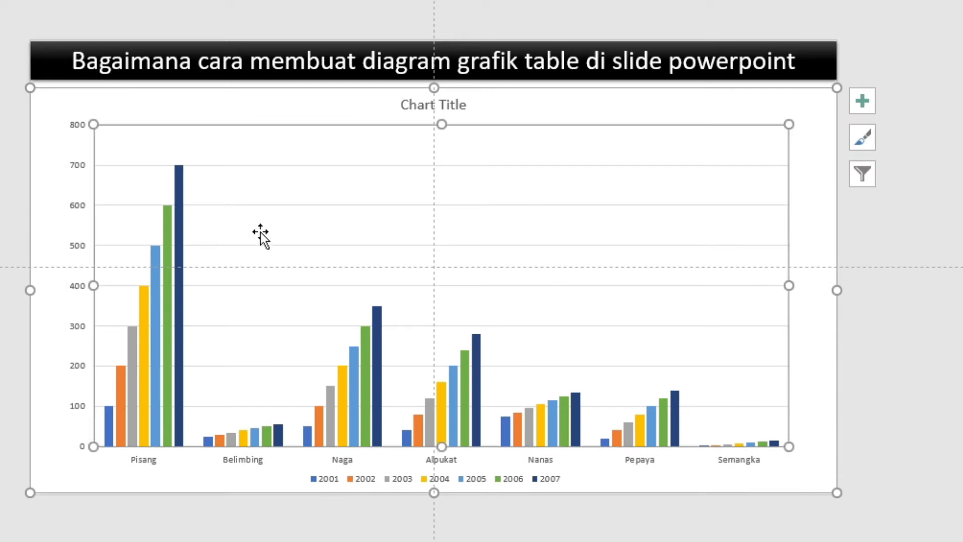
drag(96, 288, 115, 285)
drag(789, 283, 780, 284)
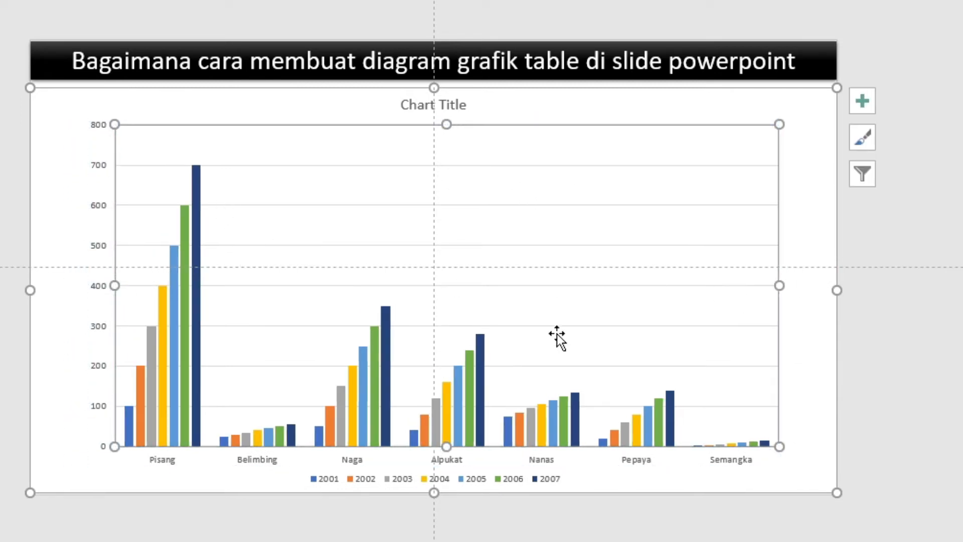
drag(446, 446, 446, 429)
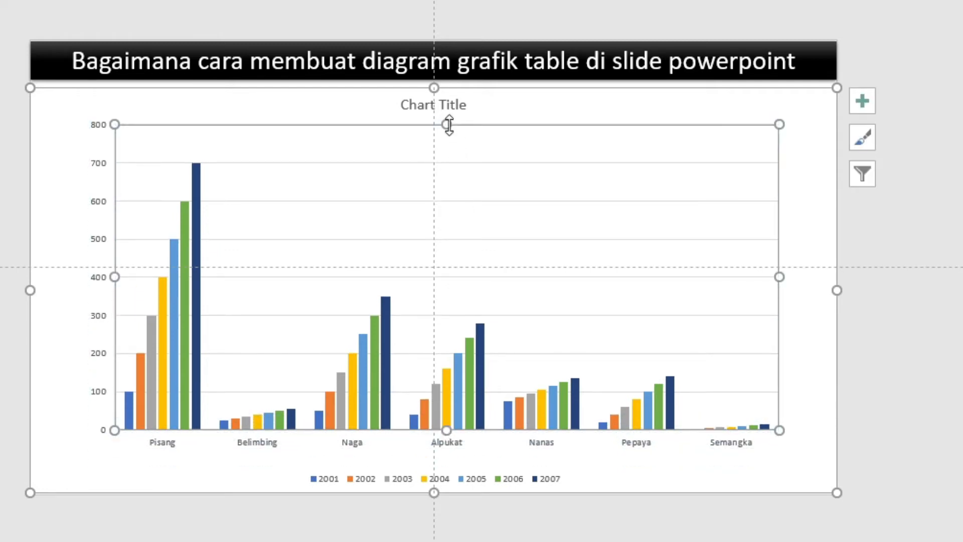
drag(447, 124, 449, 141)
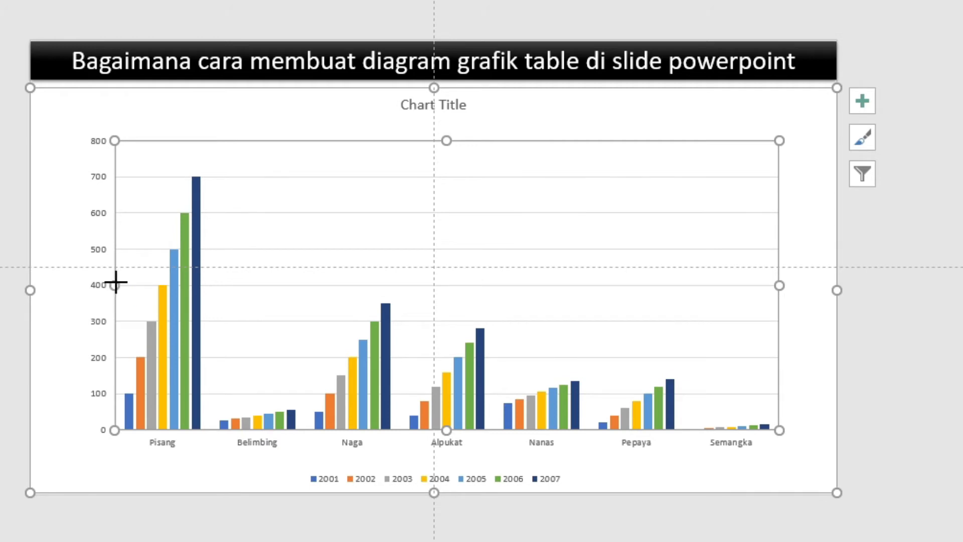
drag(114, 285, 129, 285)
drag(781, 284, 772, 284)
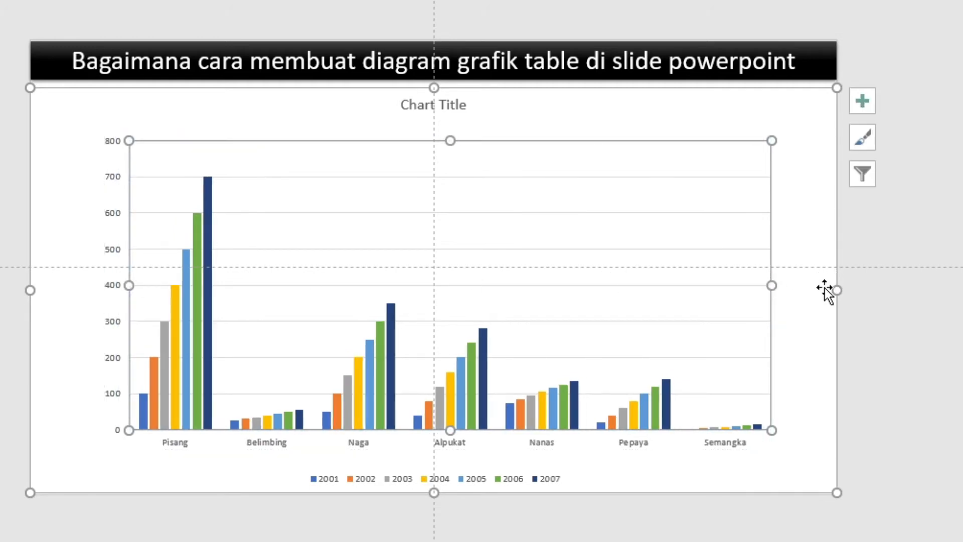
click(936, 276)
click(661, 228)
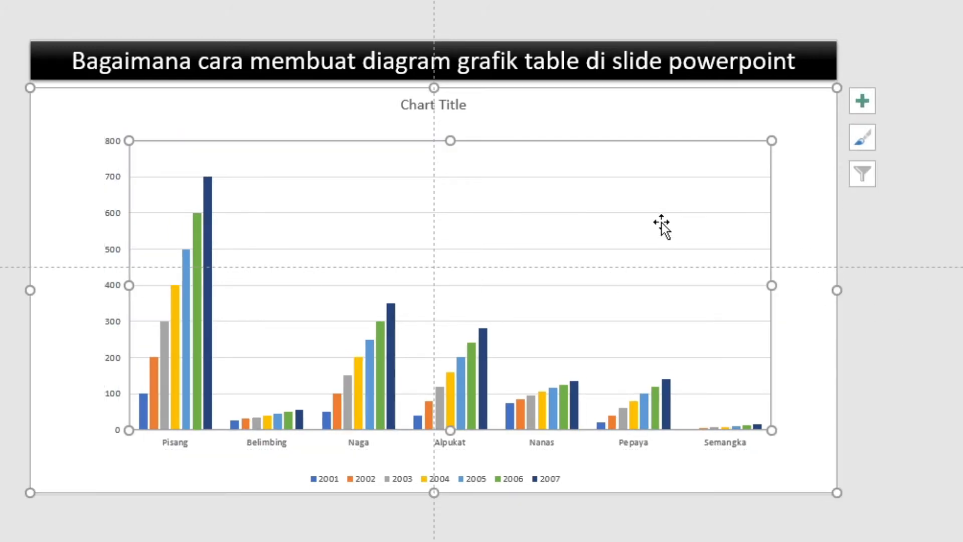